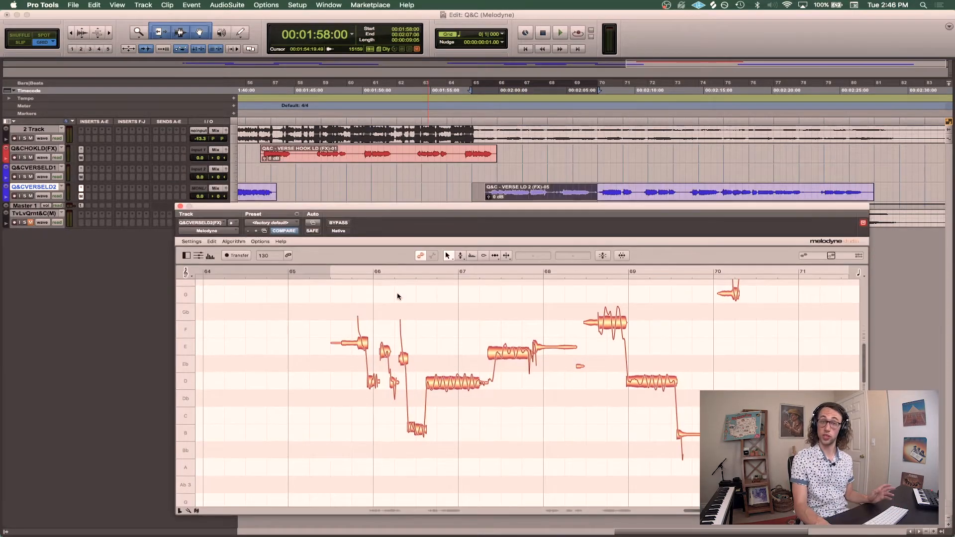
Try to correct the pitch center of the vocal notes in bars 65 to 69 by the maximum amount
left_click_drag(282, 284, 696, 473)
key("super+p")
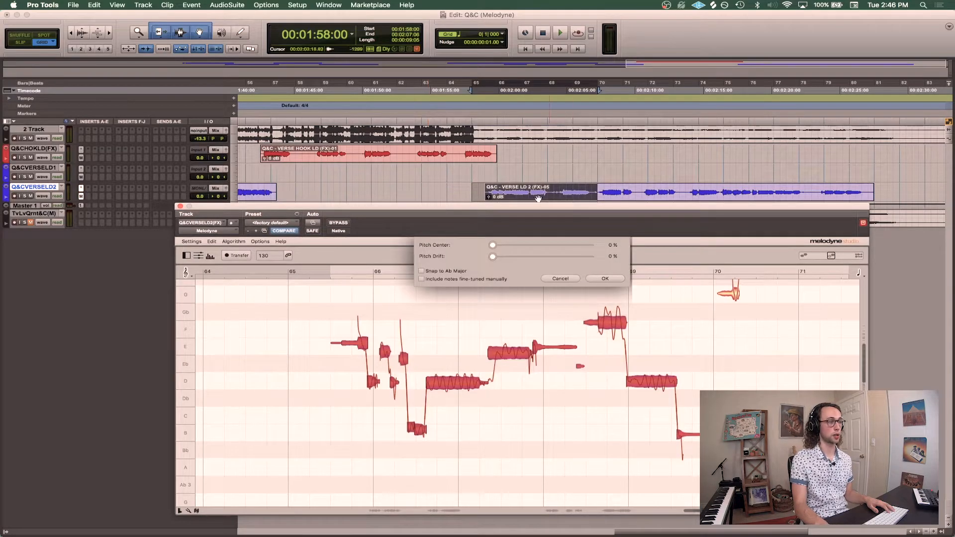
left_click_drag(492, 247, 593, 245)
left_click(605, 278)
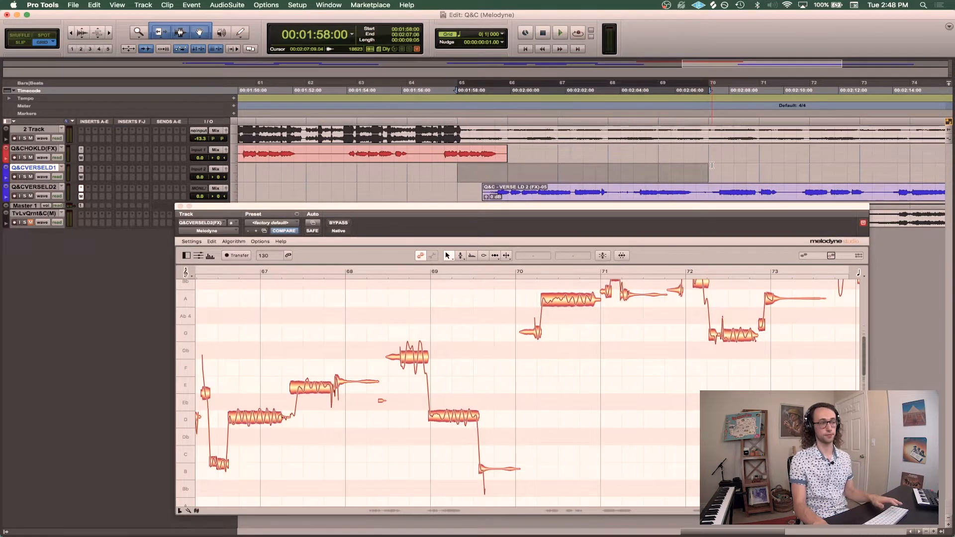
Audition the phrase, snap the long note in bar 66 to D4 and the following note in bar 67 to E, and replay it
key("space")
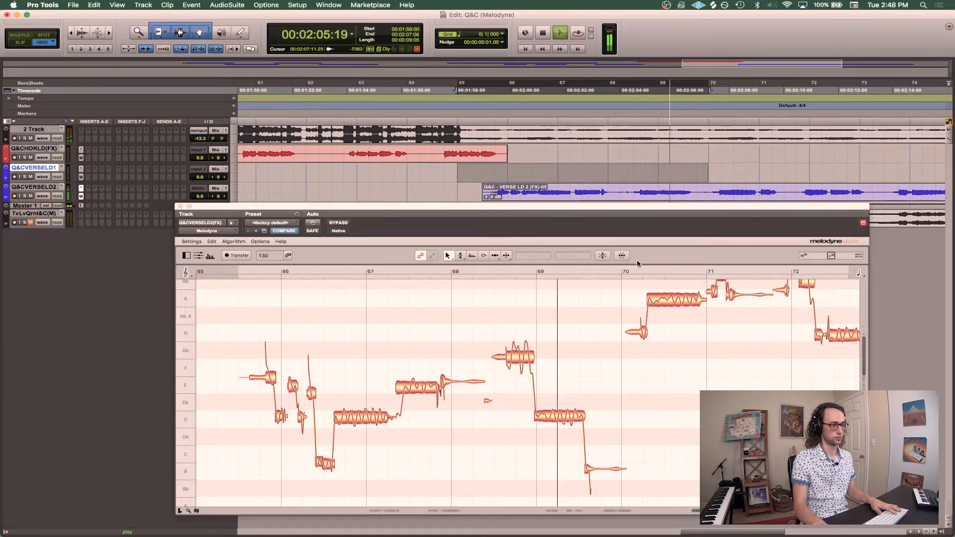
key("space")
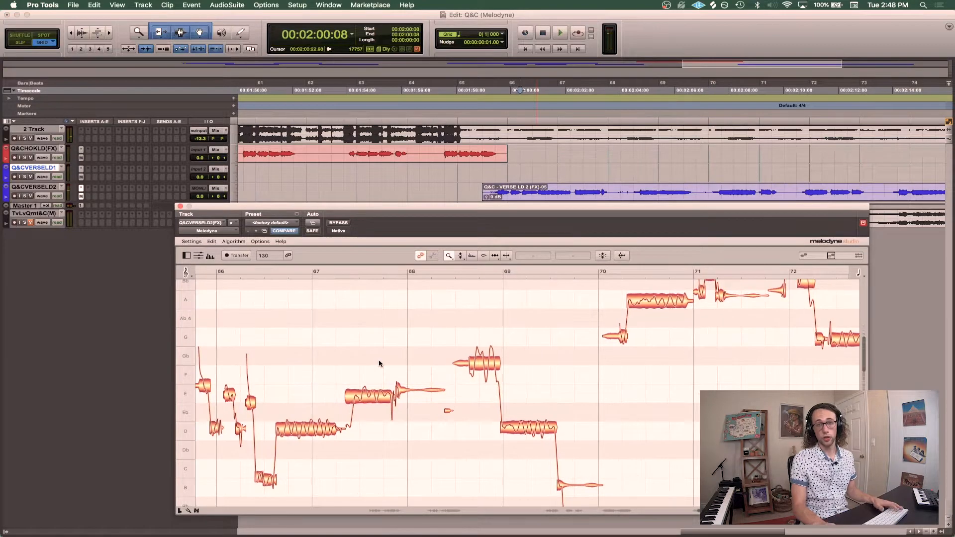
key("F2")
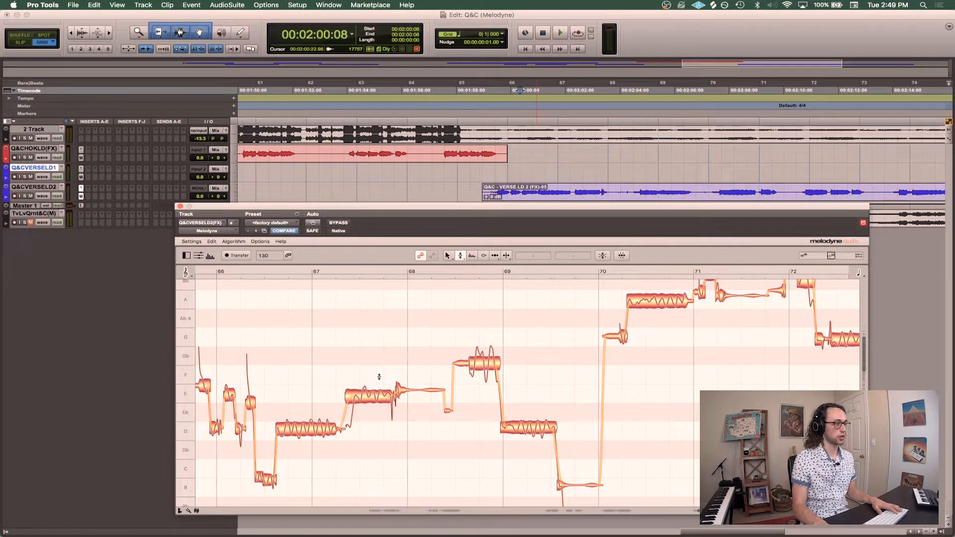
left_click(368, 394)
left_click(326, 419)
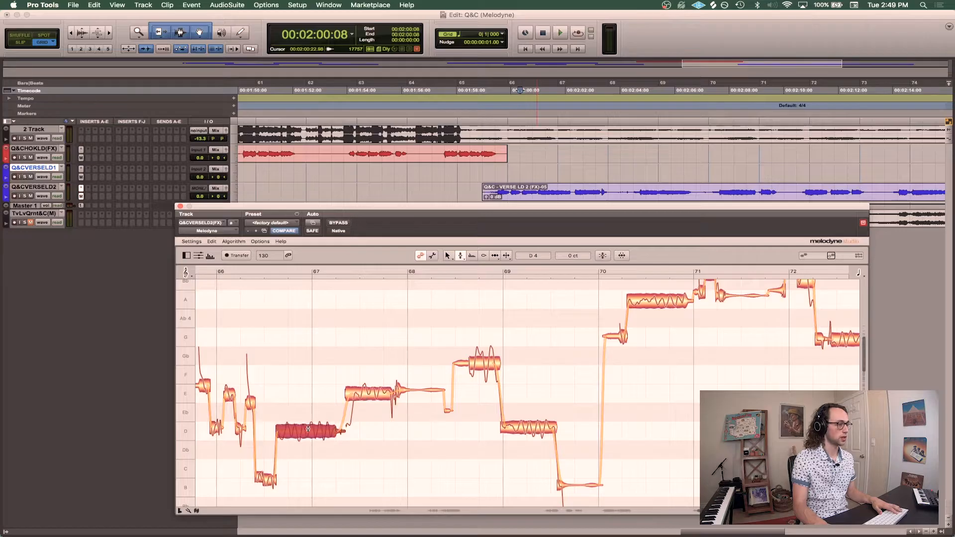
key("space")
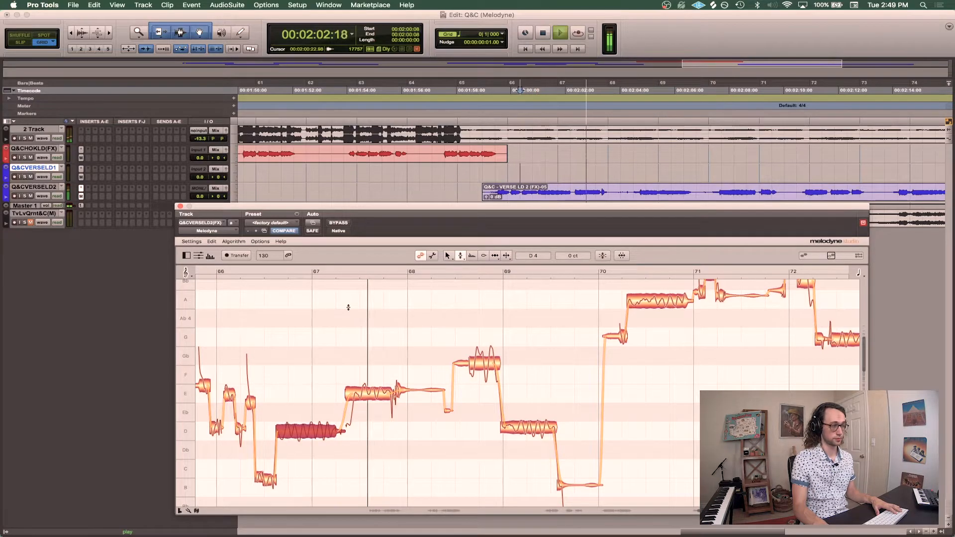
key("space")
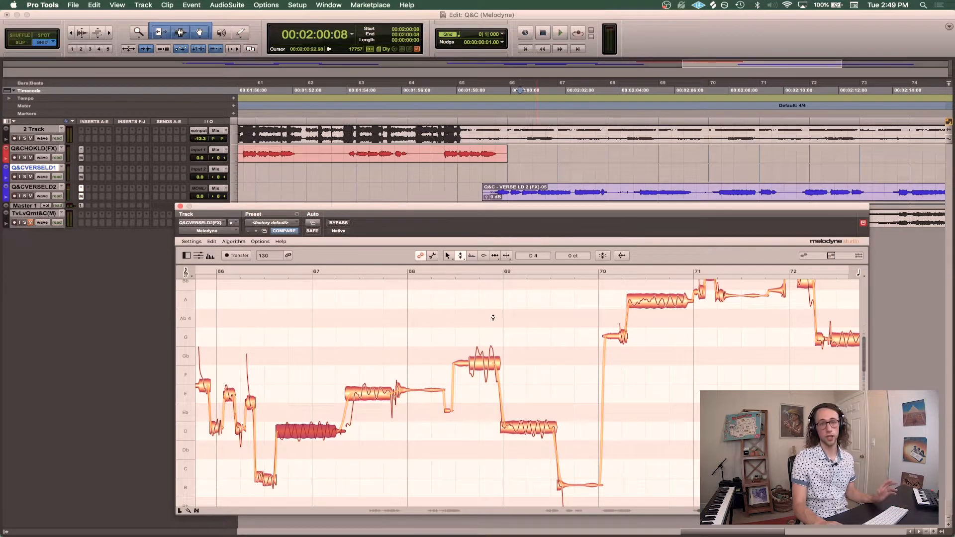
Separate the transition at the start of the E note in bar 67, snap the remaining note to E, and play the phrase
left_click(353, 384)
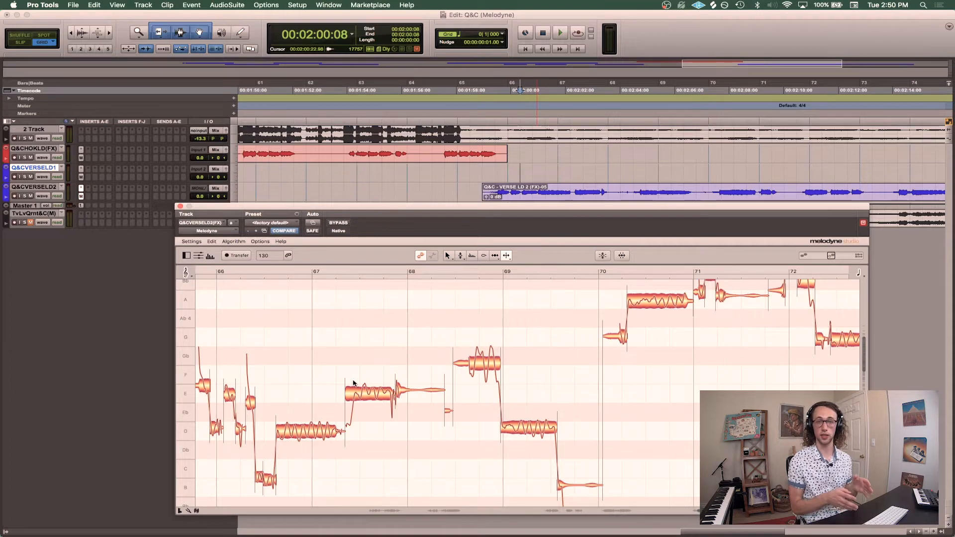
double_click(354, 394)
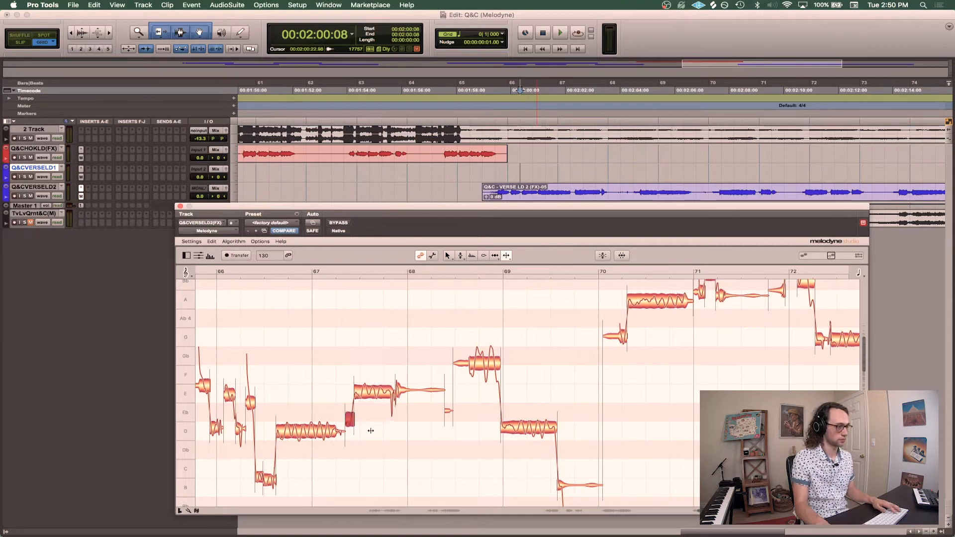
double_click(359, 393)
key("F2")
left_click(375, 391)
left_click(348, 420)
left_click(357, 404)
key("space")
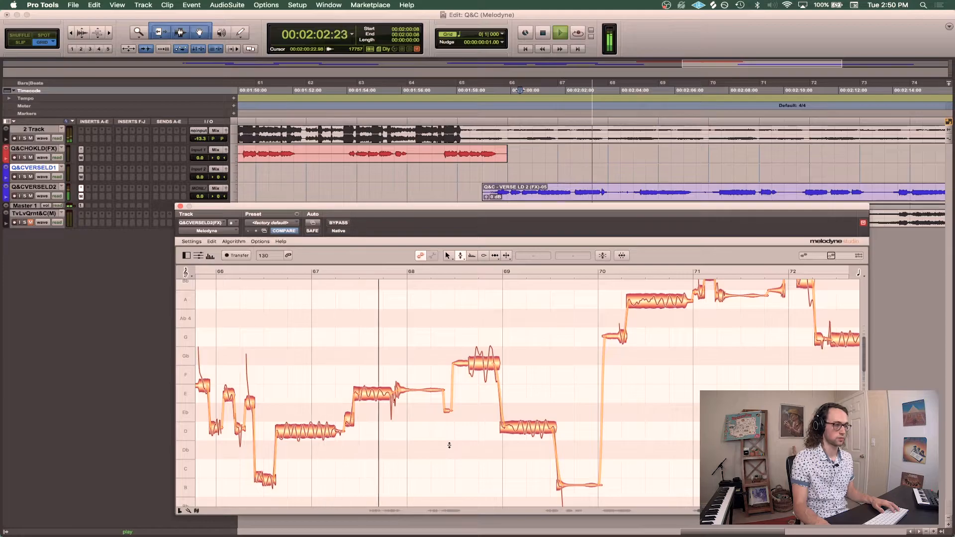
key("space")
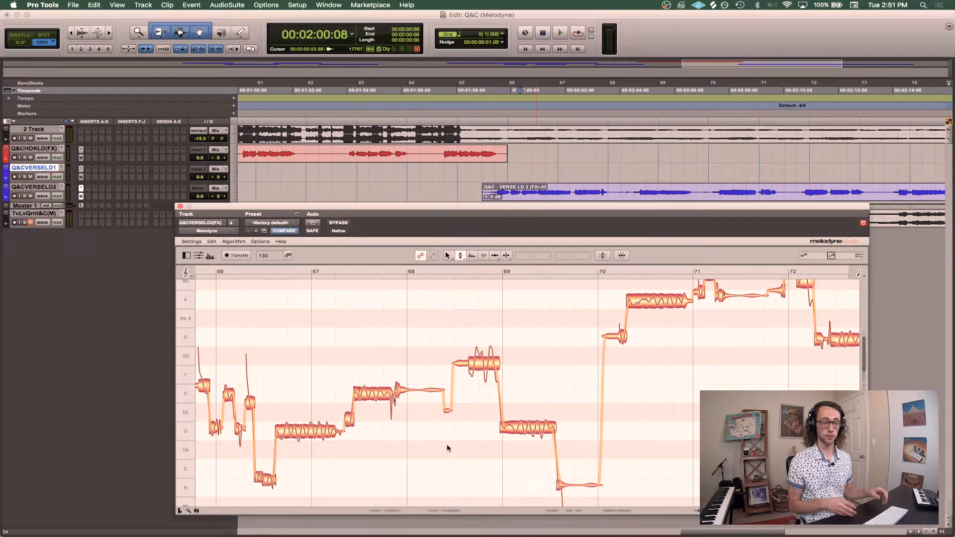
Try lowering the short transition note in bar 67 to D4 +27 ct and play the phrase
left_click_drag(349, 420, 349, 426)
left_click(434, 453)
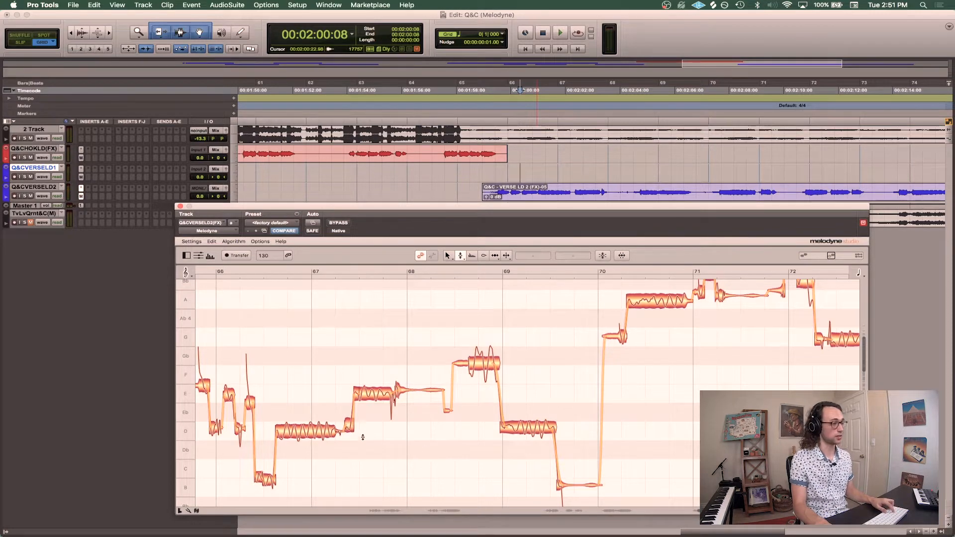
left_click(349, 428)
left_click_drag(349, 429, 350, 427)
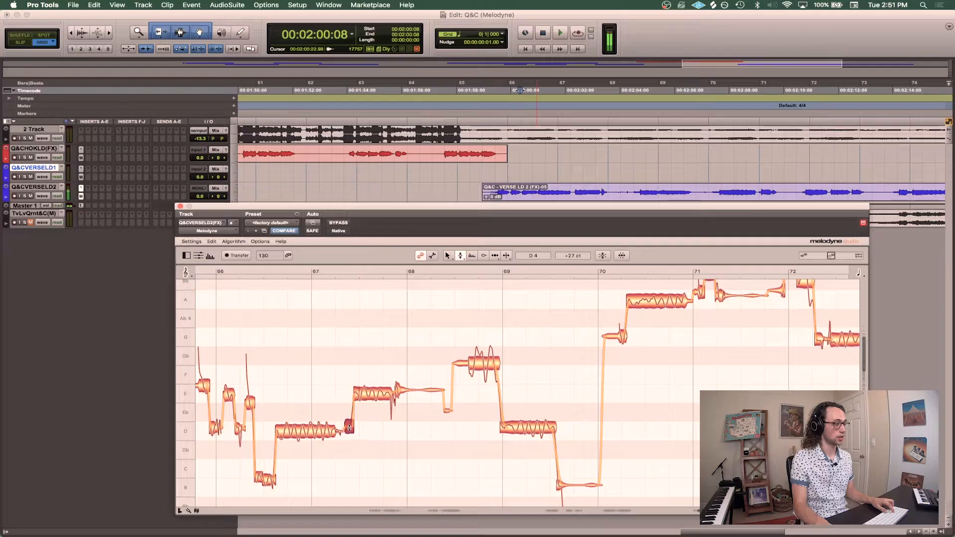
key("space")
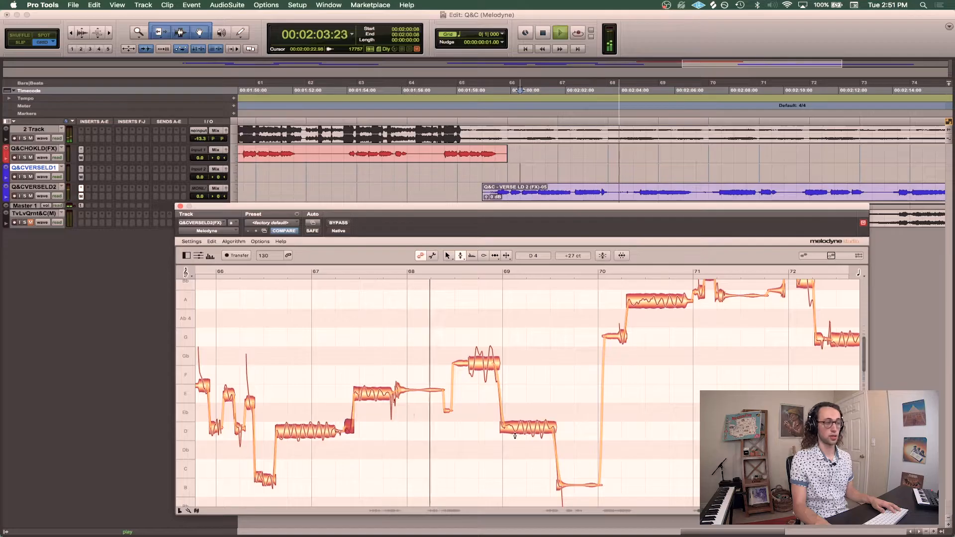
key("space")
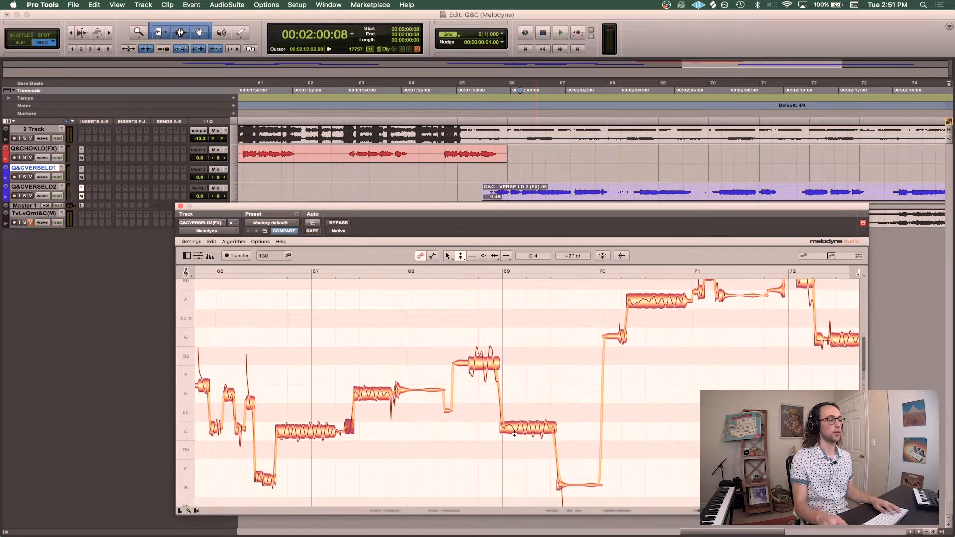
Compare the phrase with and without the lowered transition note, and undo its pitch change
key("super+shift+z")
key("super+z")
key("super+shift+z")
key("space")
key("super+z")
left_click(463, 484)
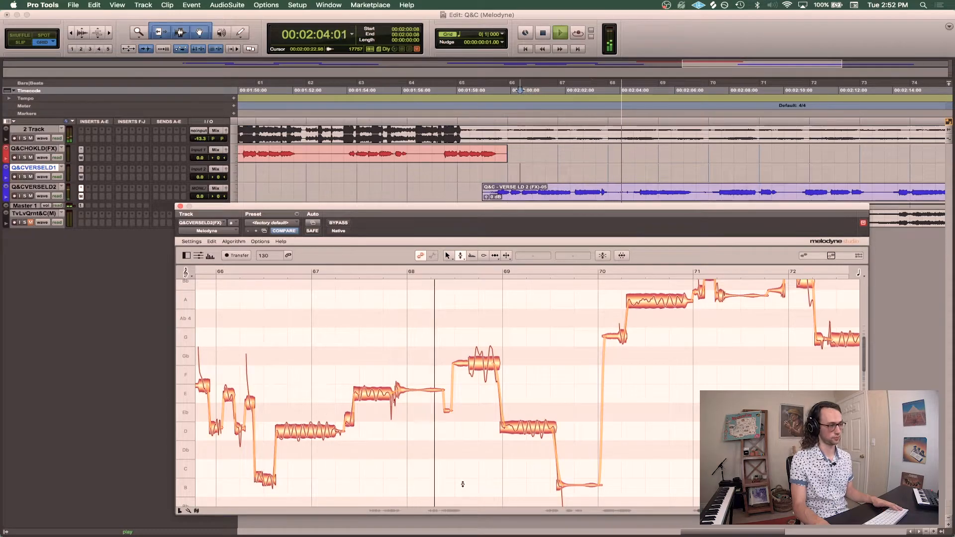
key("space")
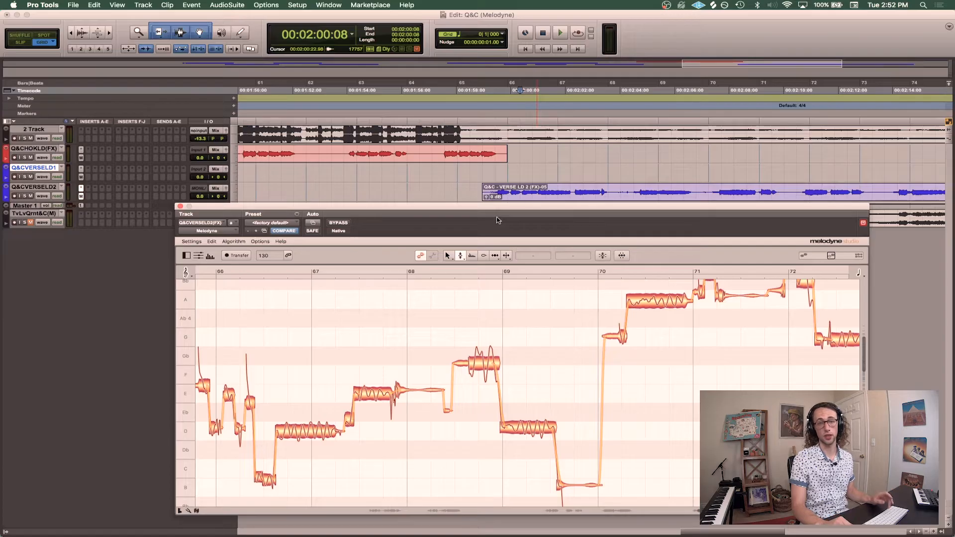
Go to the earlier verse phrase, select the range 00:00:54:09 to 00:01:02:16, and play it back
key("r")
key("r")
left_click_drag(429, 158, 457, 158)
key("t")
key("t")
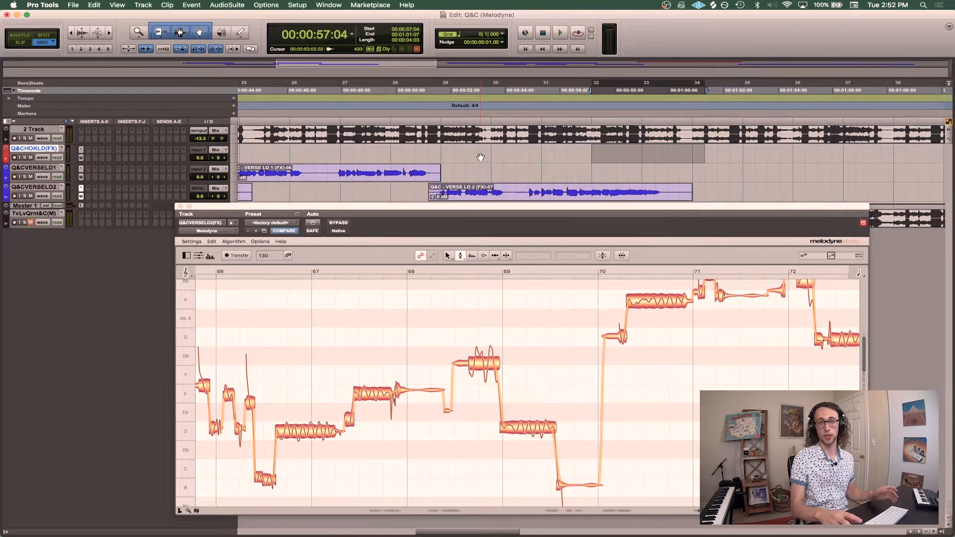
key("space")
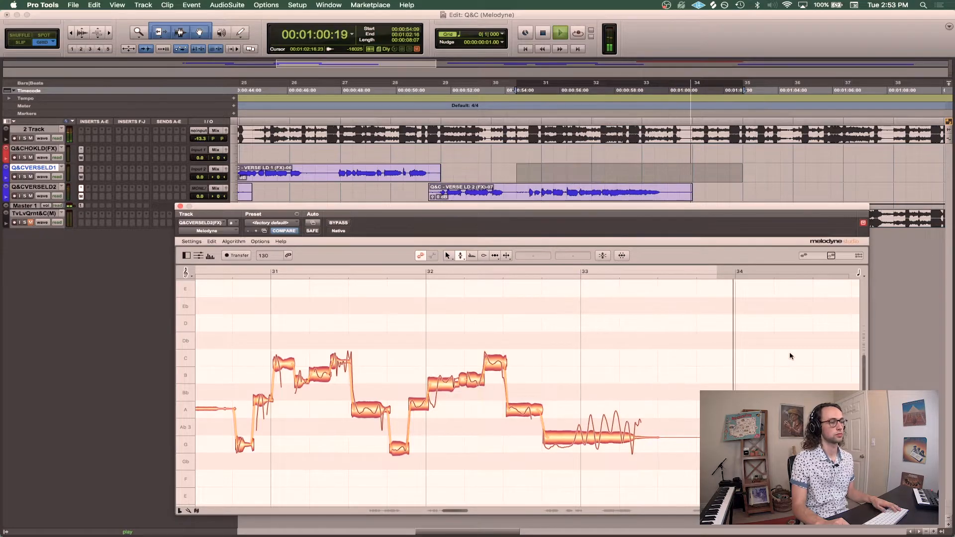
key("space")
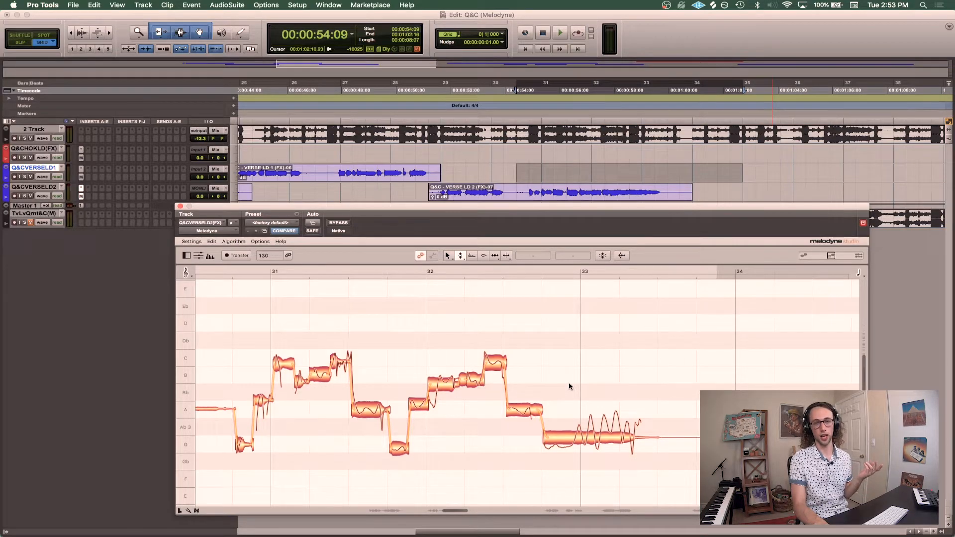
Separate the transition from the start of the note at bar 32, snap the remaining note to B, and audition it
left_click(506, 256)
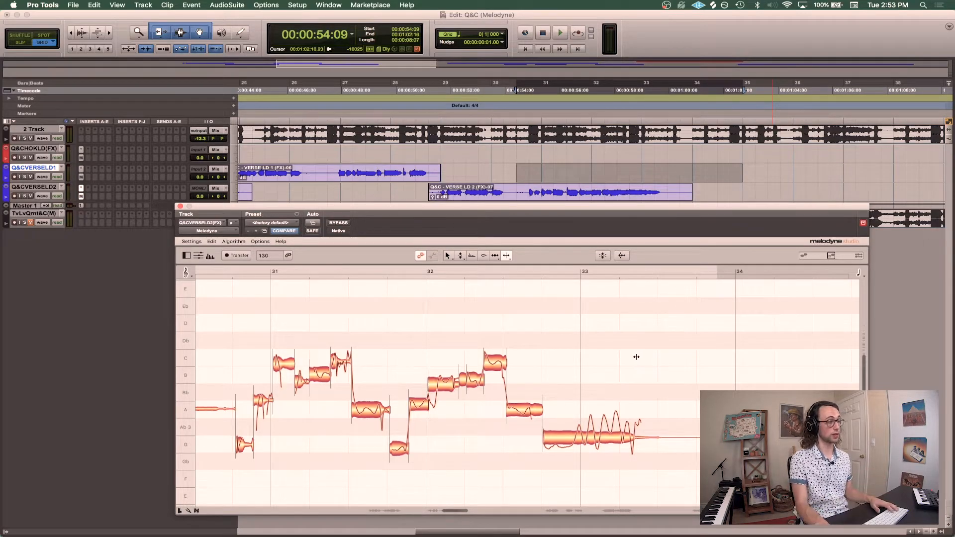
double_click(437, 390)
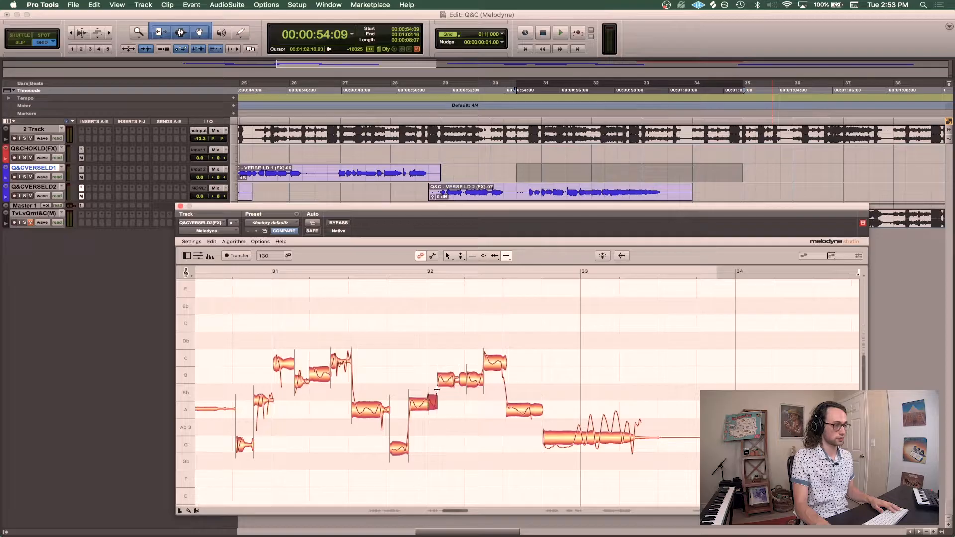
left_click(460, 256)
left_click(443, 378)
key("space")
key("space")
Tune the note just before bar 32 to A3 and the short transition note to Bb3, playing the phrase after each change
left_click_drag(419, 402, 419, 410)
key("space")
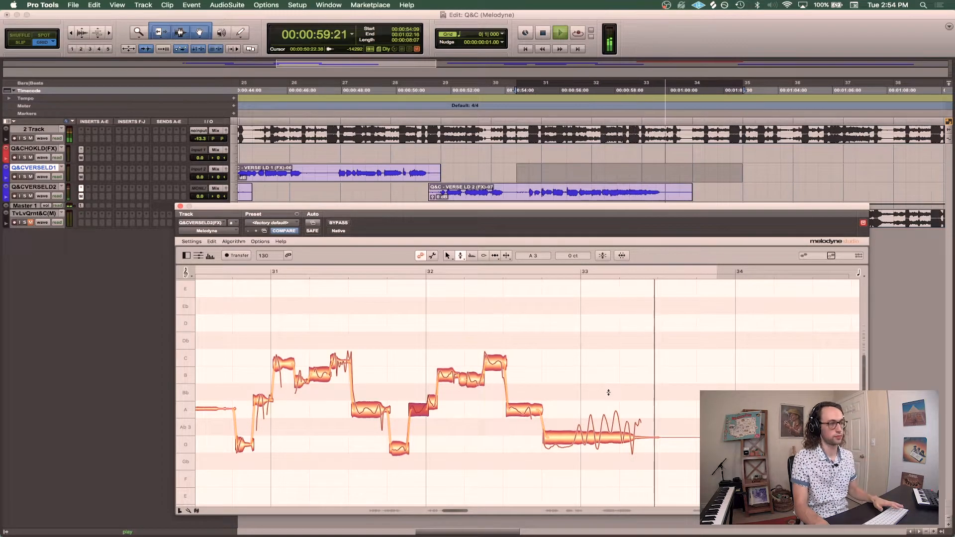
key("space")
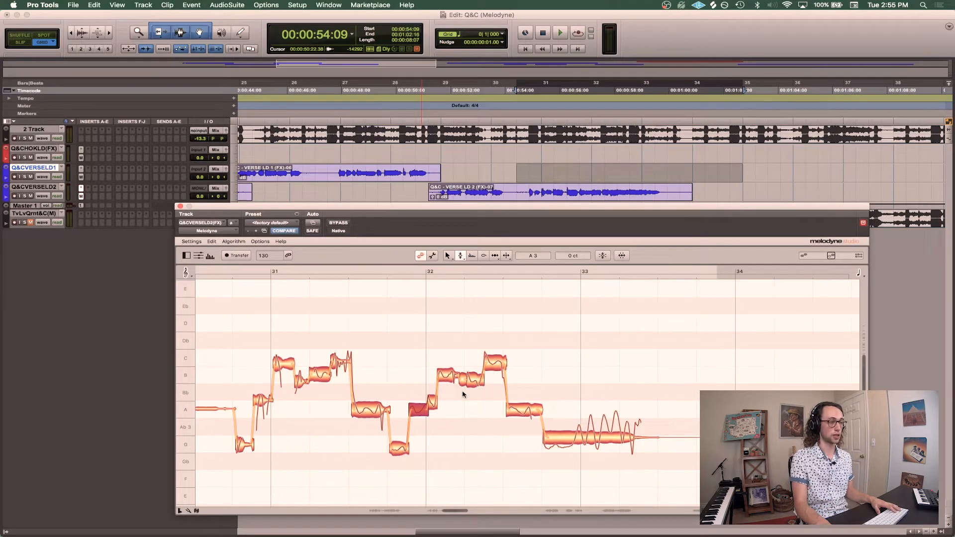
left_click_drag(431, 402, 431, 393)
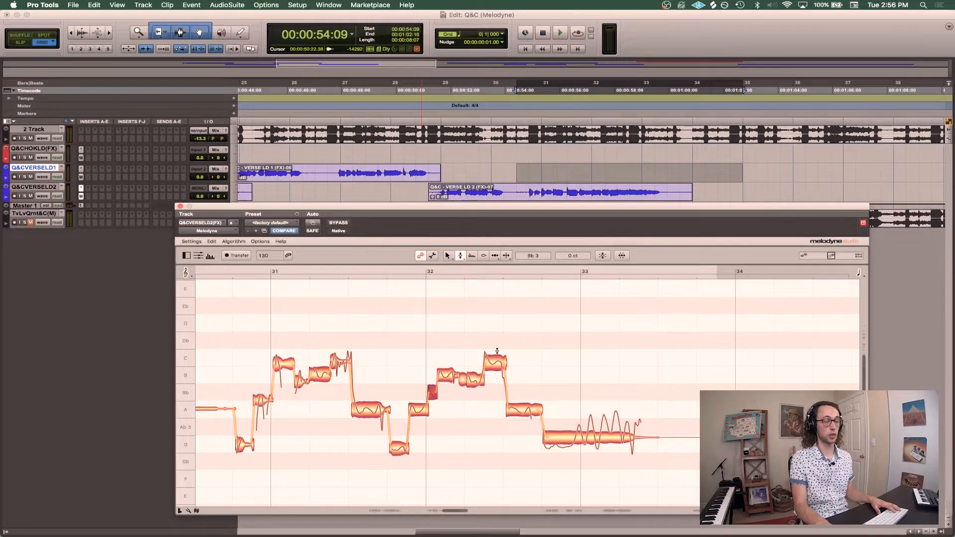
key("space")
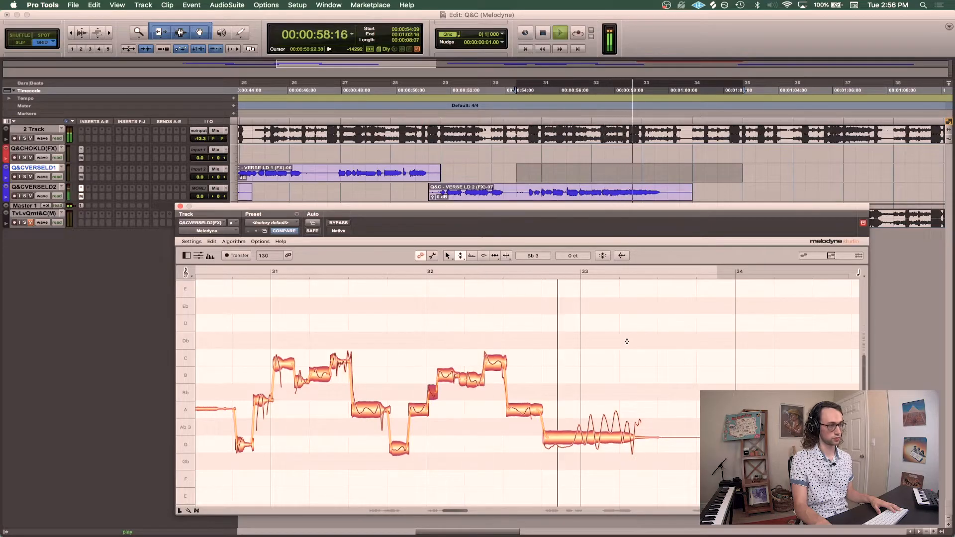
key("space")
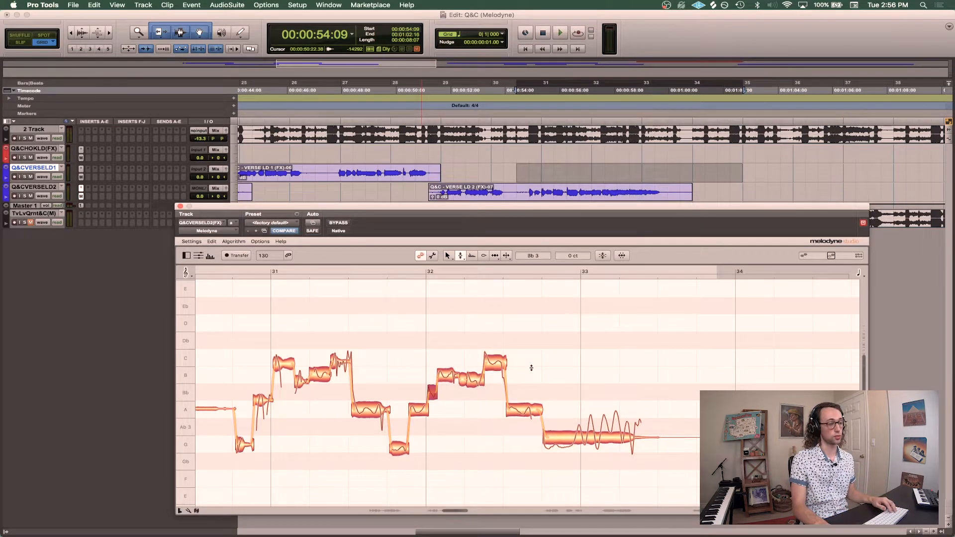
Separate the long final note near the end of bar 32, tune both parts to G3, and play the range from 00:00:57:04
scroll(531, 368, "right", 2)
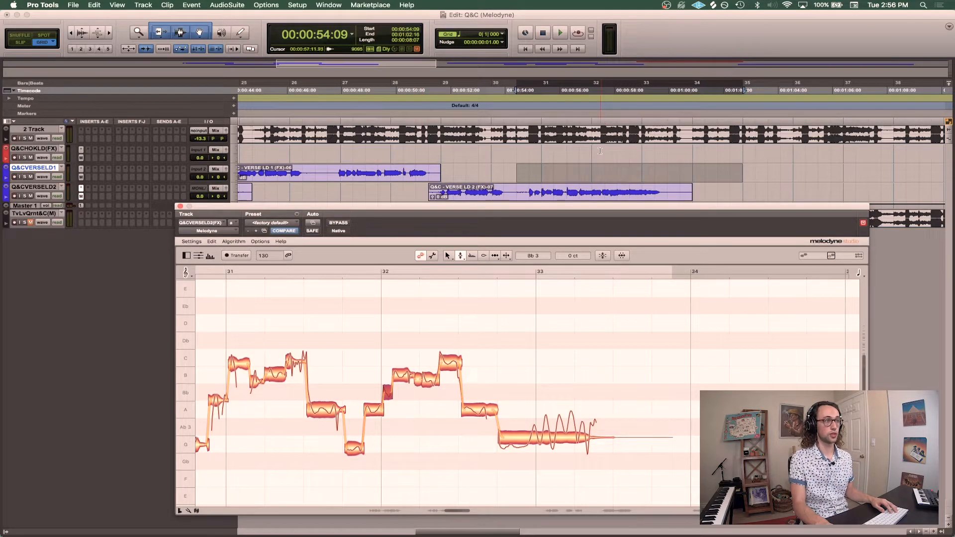
left_click_drag(600, 151, 691, 152)
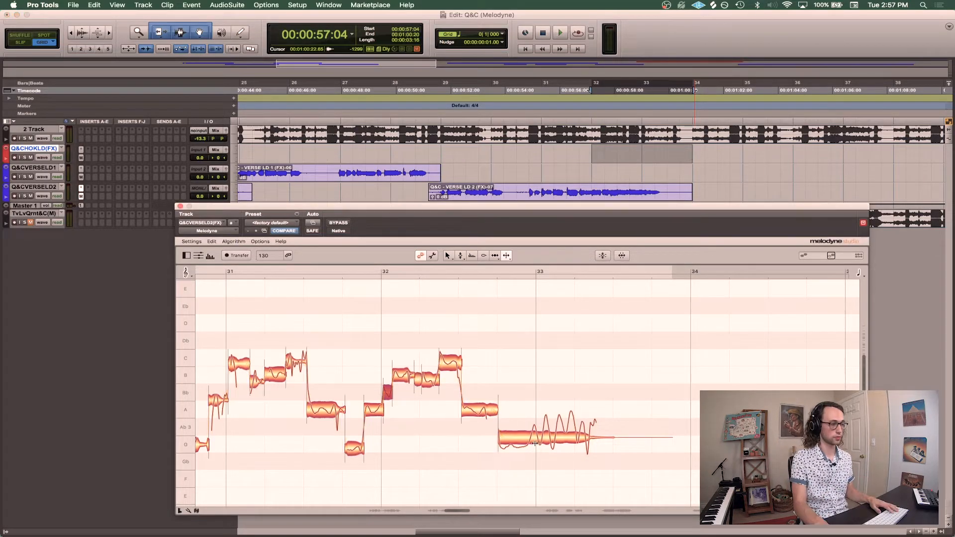
double_click(528, 445)
key("F2")
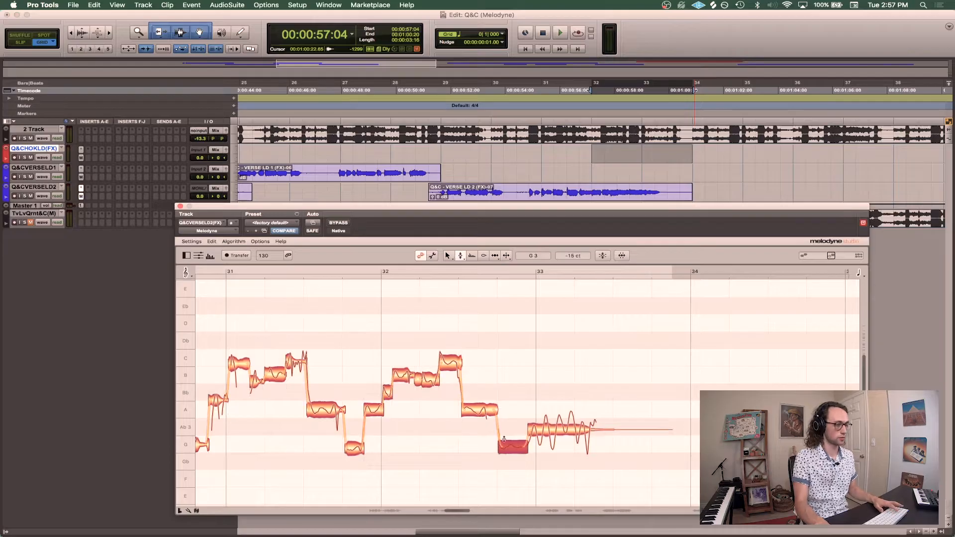
double_click(508, 447)
left_click_drag(551, 430, 552, 445)
key("space")
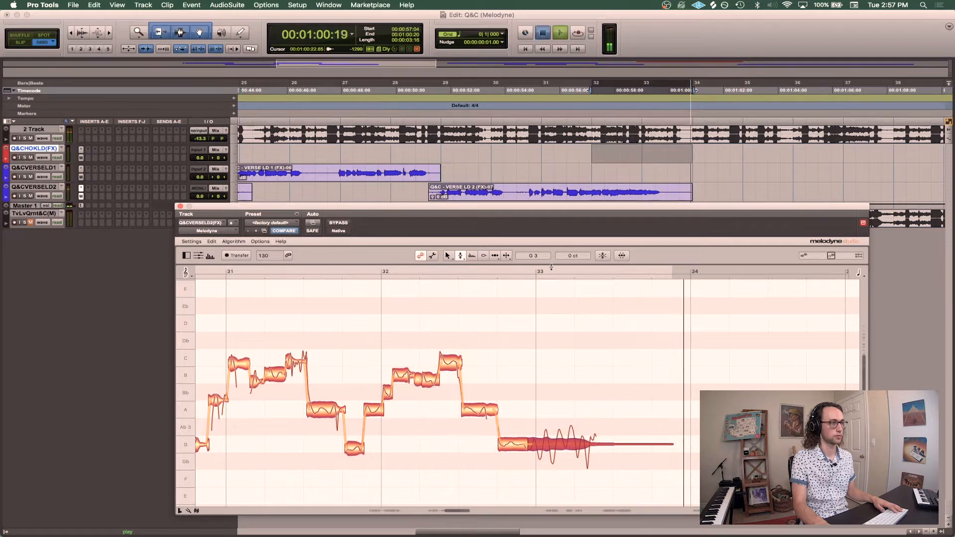
Move the playback start to 00:00:55:18, before the retuned phrase, and play it through the long final note
left_click(573, 150)
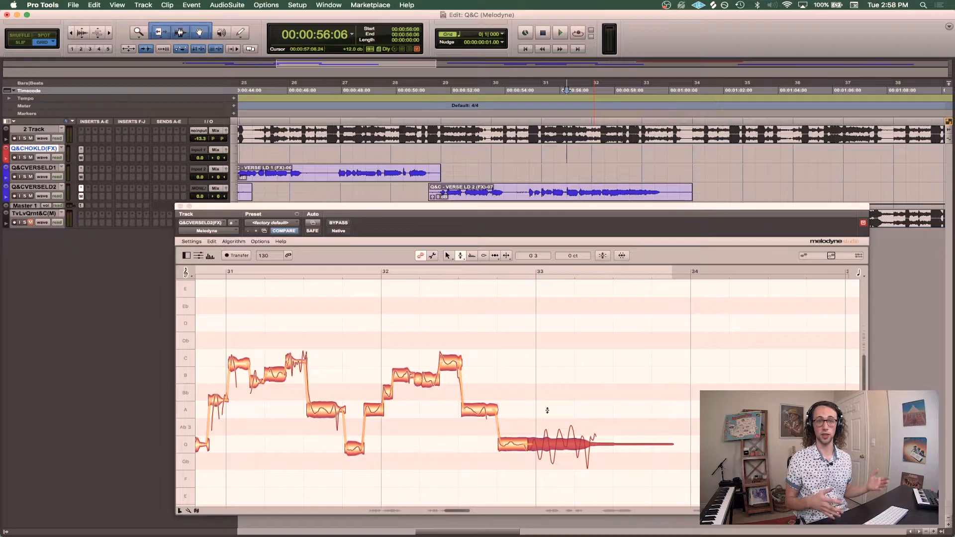
left_click(560, 152)
key("space")
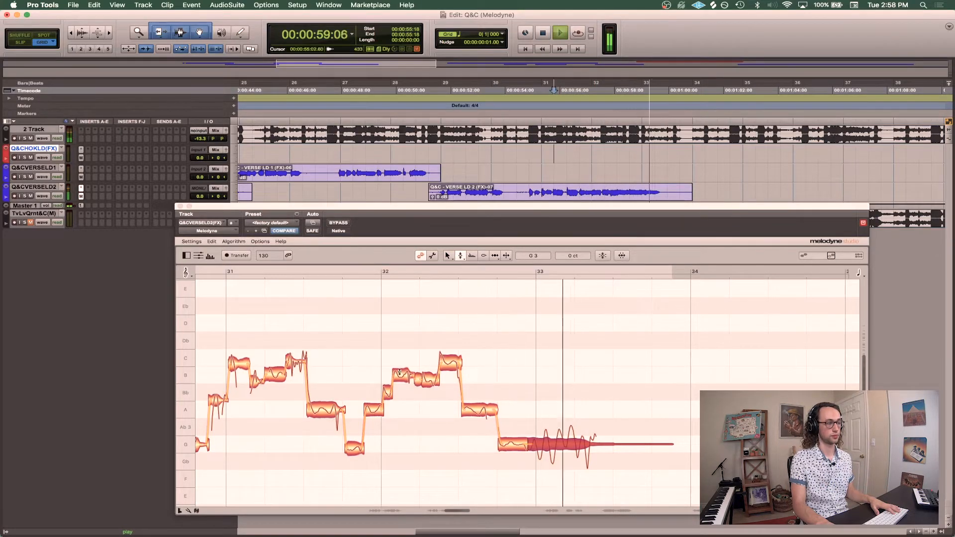
key("space")
Reset the pitch center of the short transition note at the start of bar 32
right_click(407, 419)
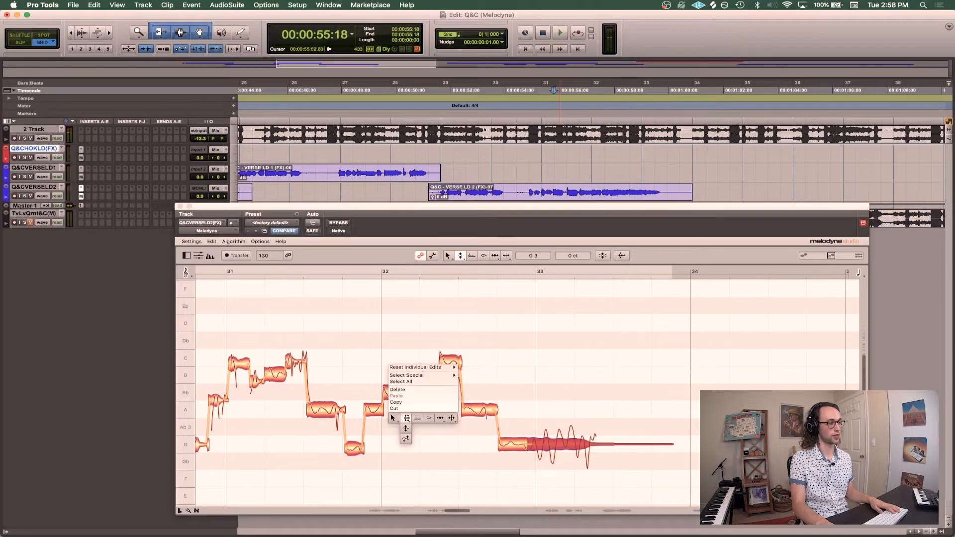
left_click(393, 418)
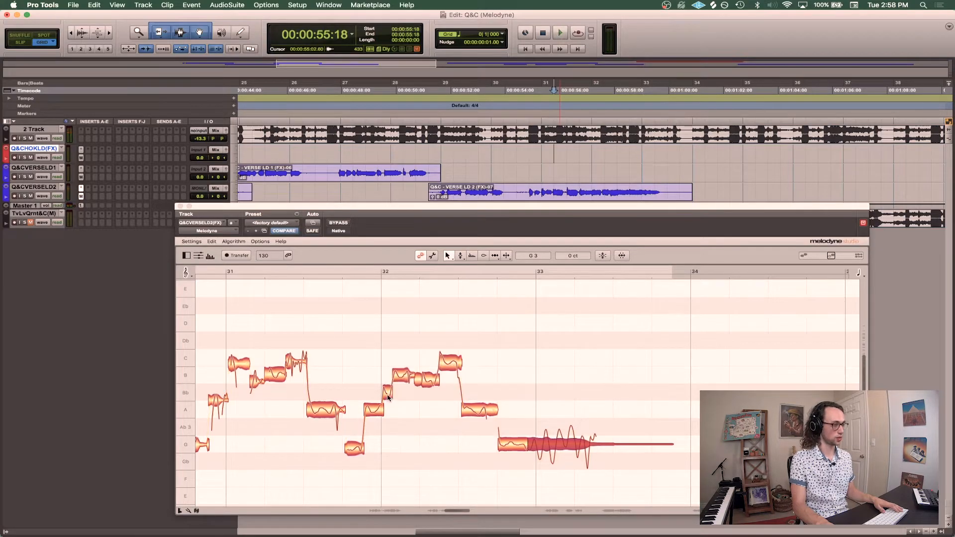
left_click(434, 429)
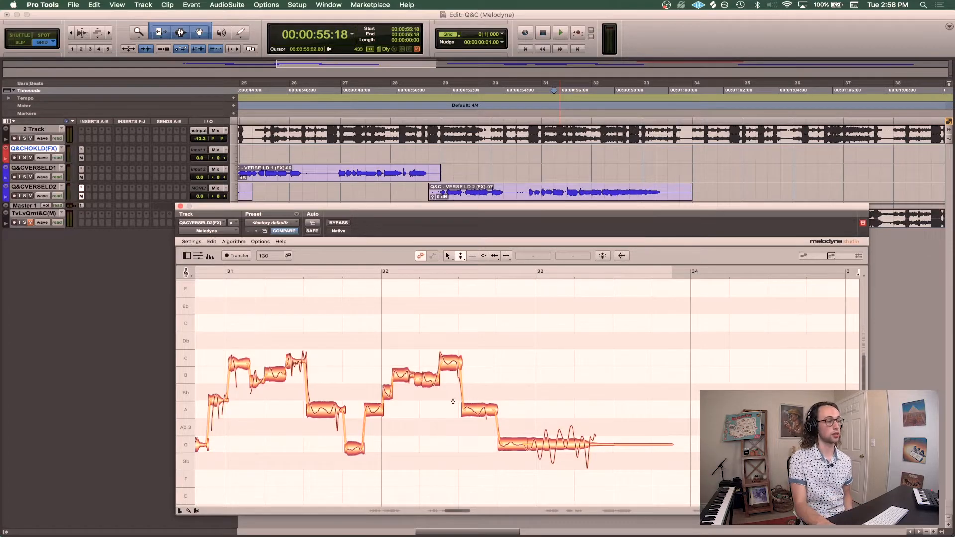
left_click(388, 393)
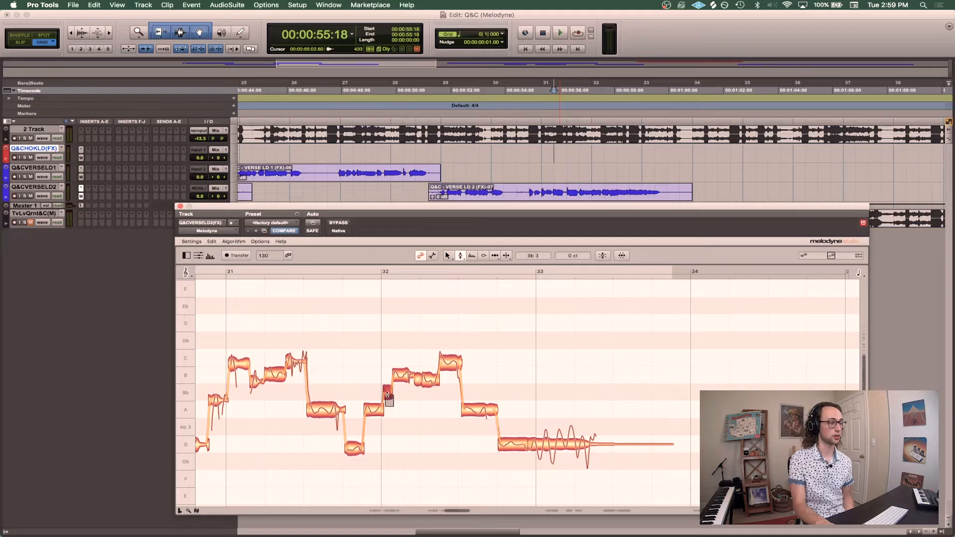
right_click(387, 393)
mouse_move(385, 344)
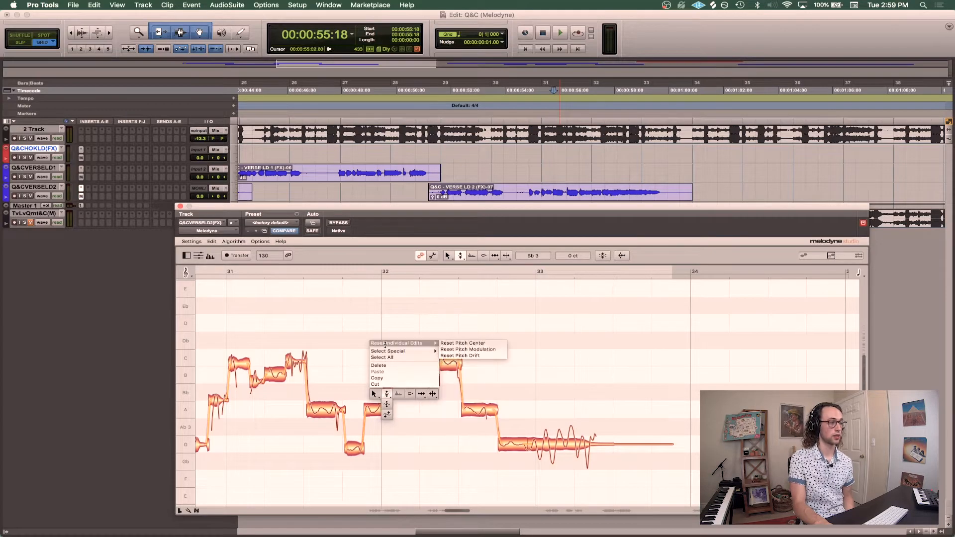
left_click(471, 343)
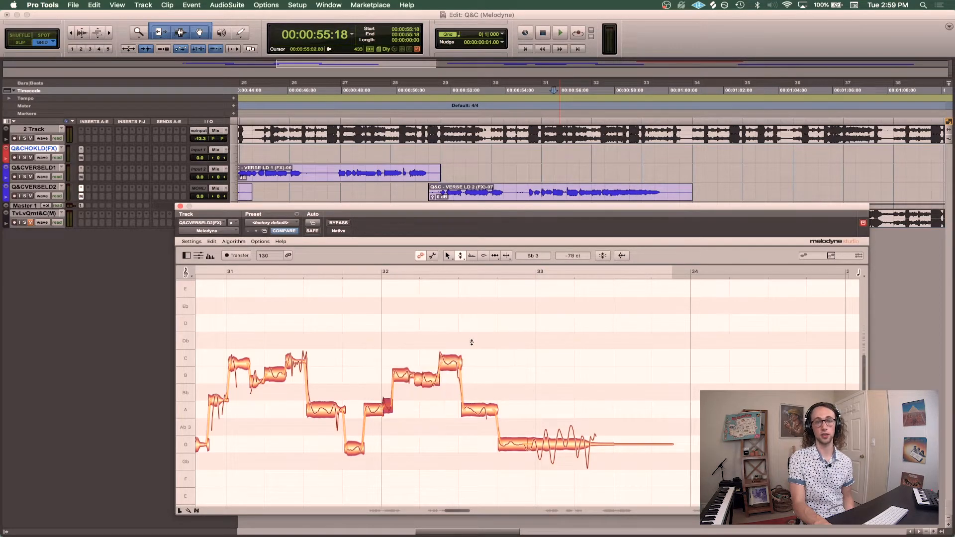
left_click(611, 324)
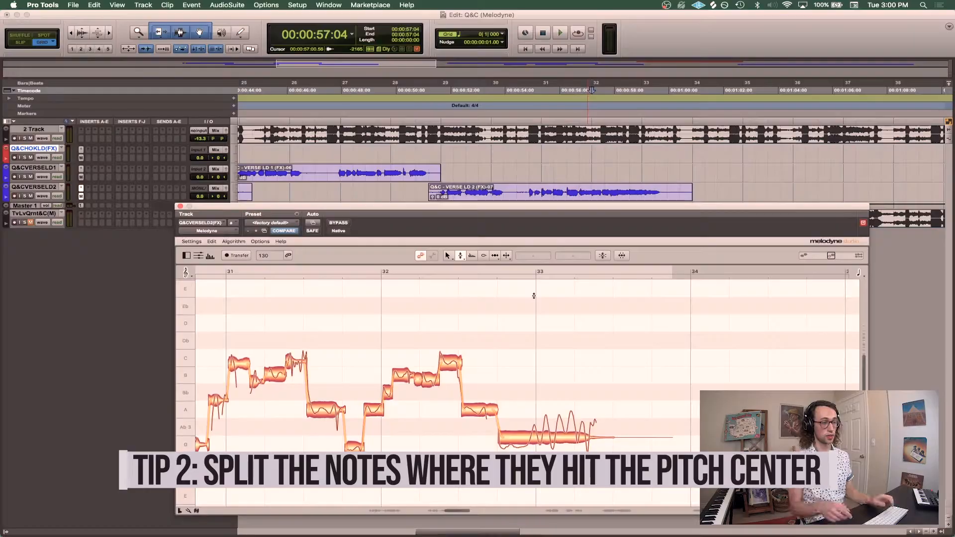
Separate the long final note just before bar 33, where it reaches the pitch center, and tune its sustained part to G
key("F6")
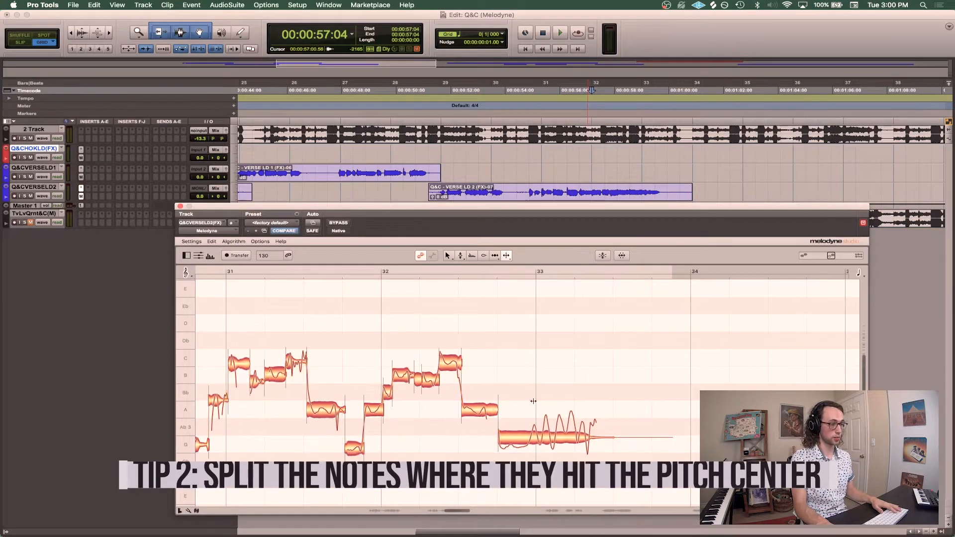
double_click(530, 440)
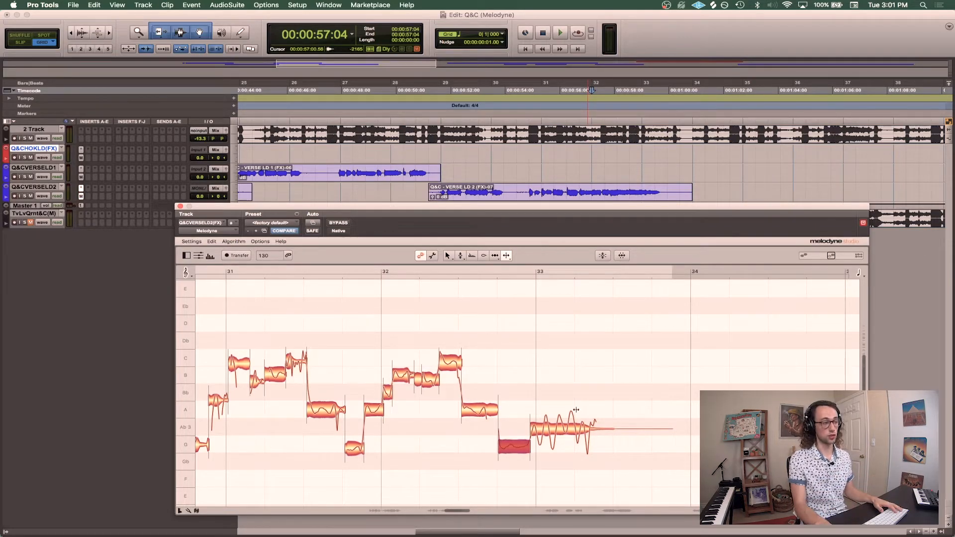
left_click(562, 426)
left_click_drag(563, 426, 563, 444)
Play the corrected phrase from 00:00:57:04, stopping and restarting it once
key("space")
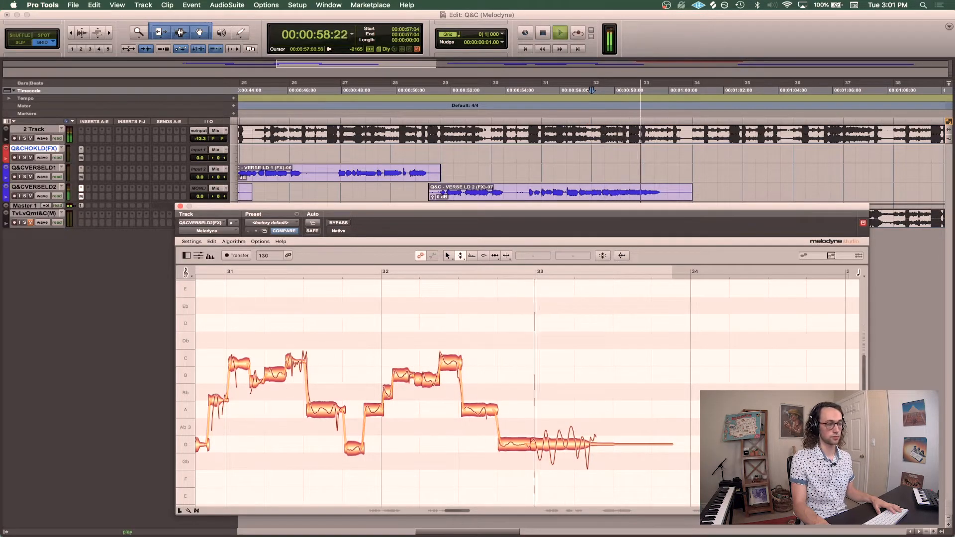
key("space")
key("space")
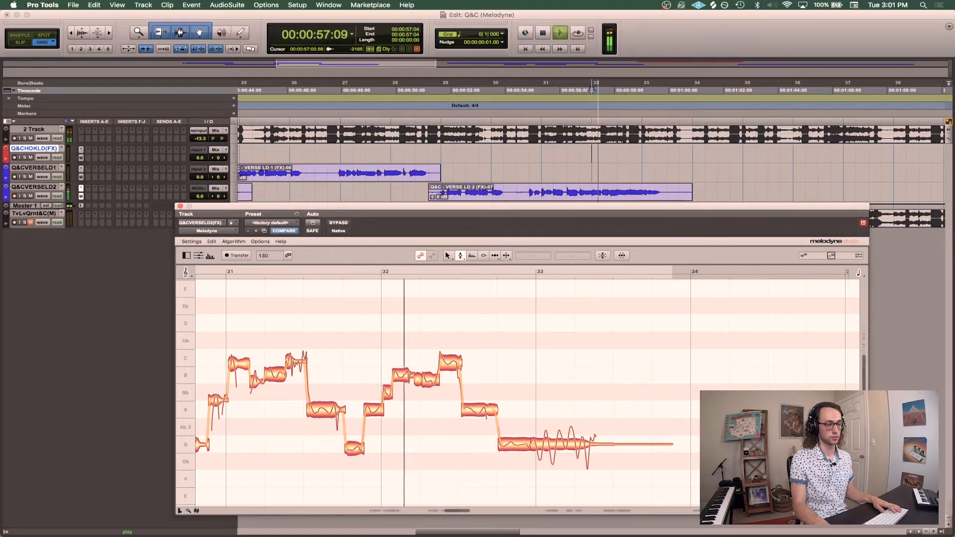